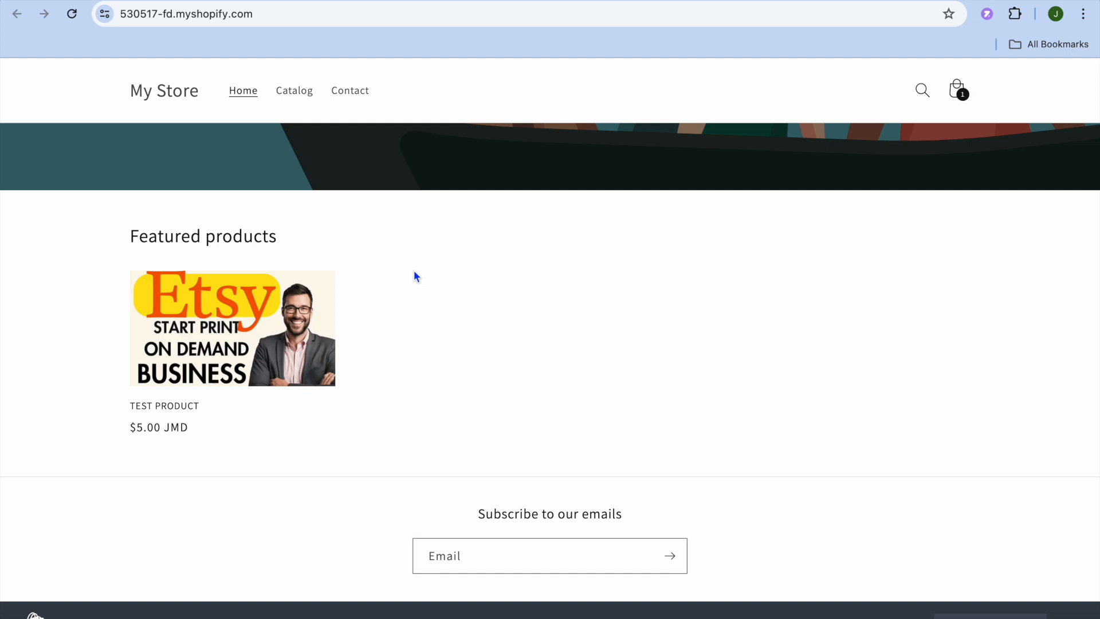
Switch from the storefront to the Shopify admin and open the product collections list.
{"action": "scroll", "coordinate": [414, 271], "scroll_direction": "up", "scroll_amount": 5}
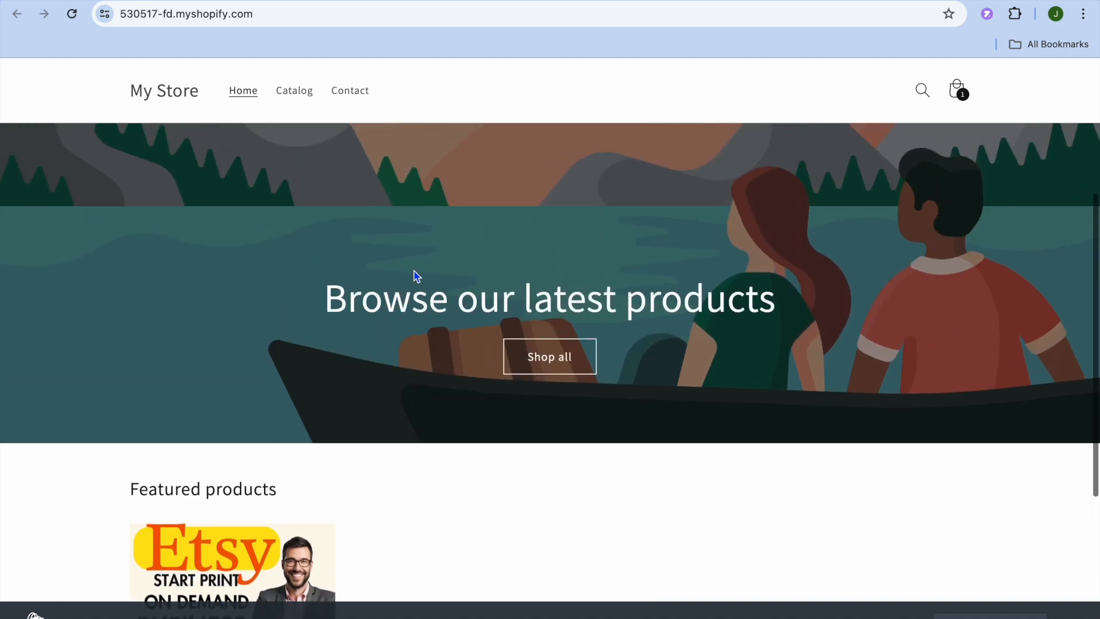
{"action": "scroll", "coordinate": [413, 276], "scroll_direction": "up", "scroll_amount": 5}
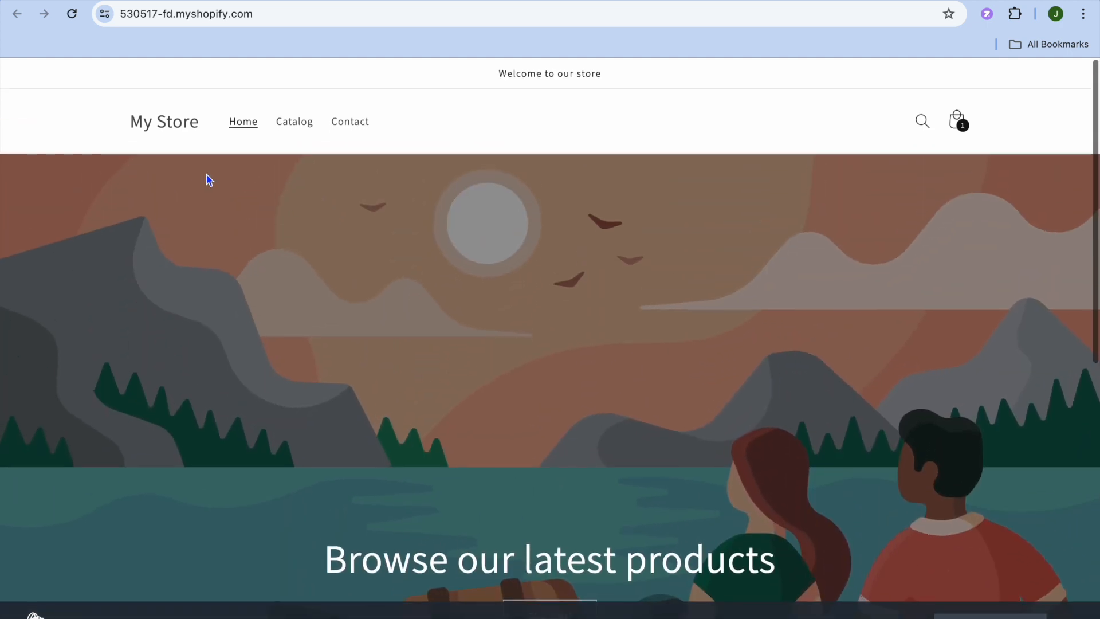
{"action": "left_click", "coordinate": [123, 1]}
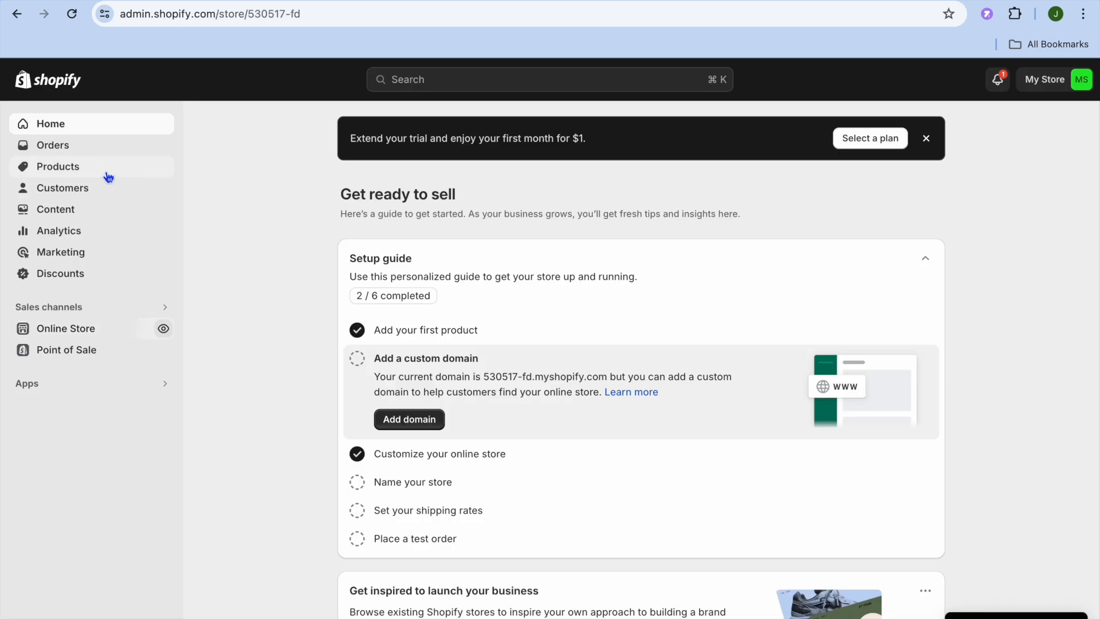
{"action": "left_click", "coordinate": [74, 170]}
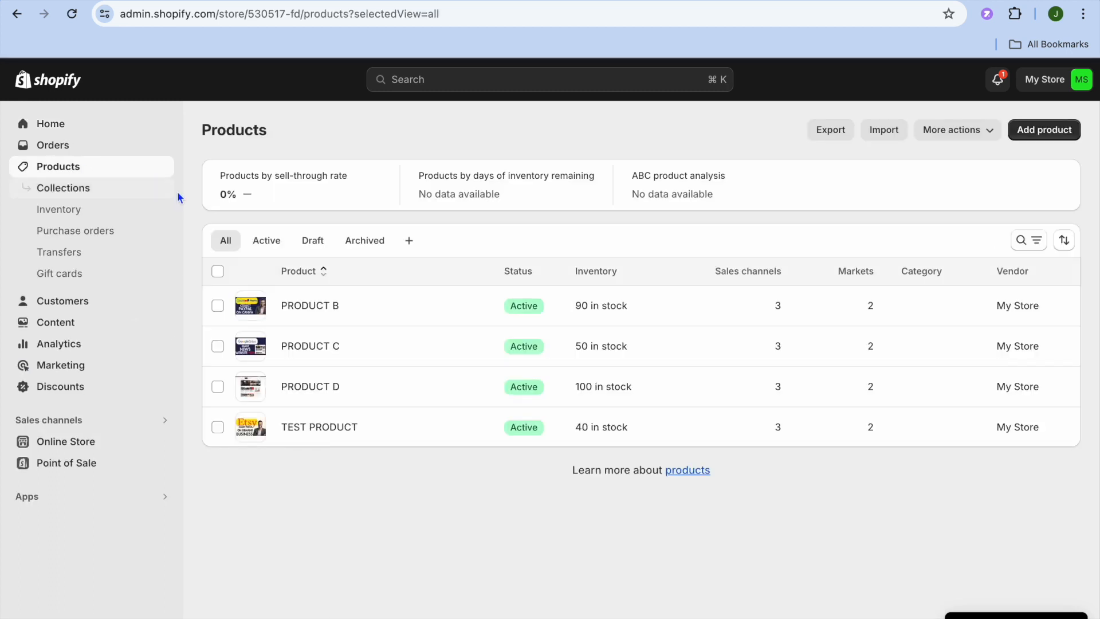
{"action": "left_click", "coordinate": [74, 192]}
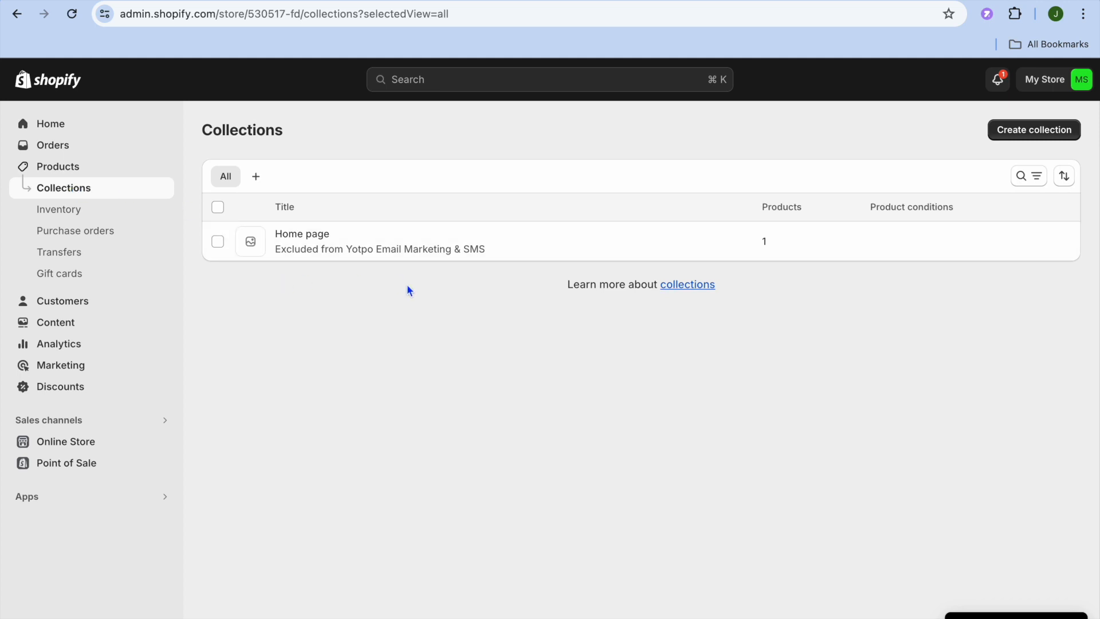
Create and save a manual collection titled TEST.
{"action": "left_click", "coordinate": [1012, 133]}
{"action": "left_click", "coordinate": [505, 198]}
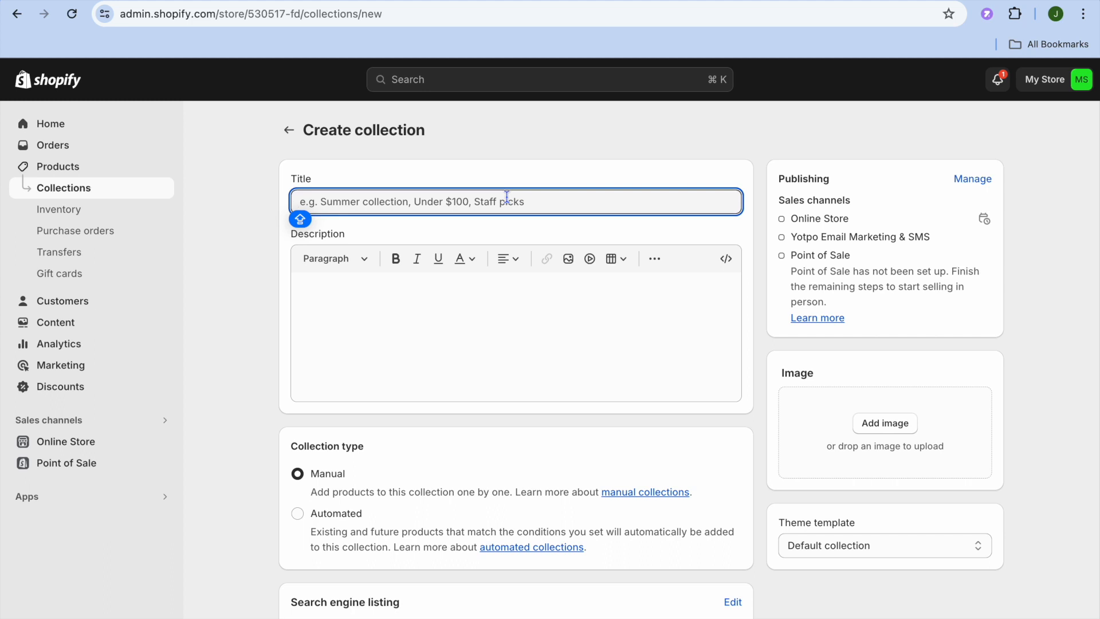
{"action": "type", "text": "TEST"}
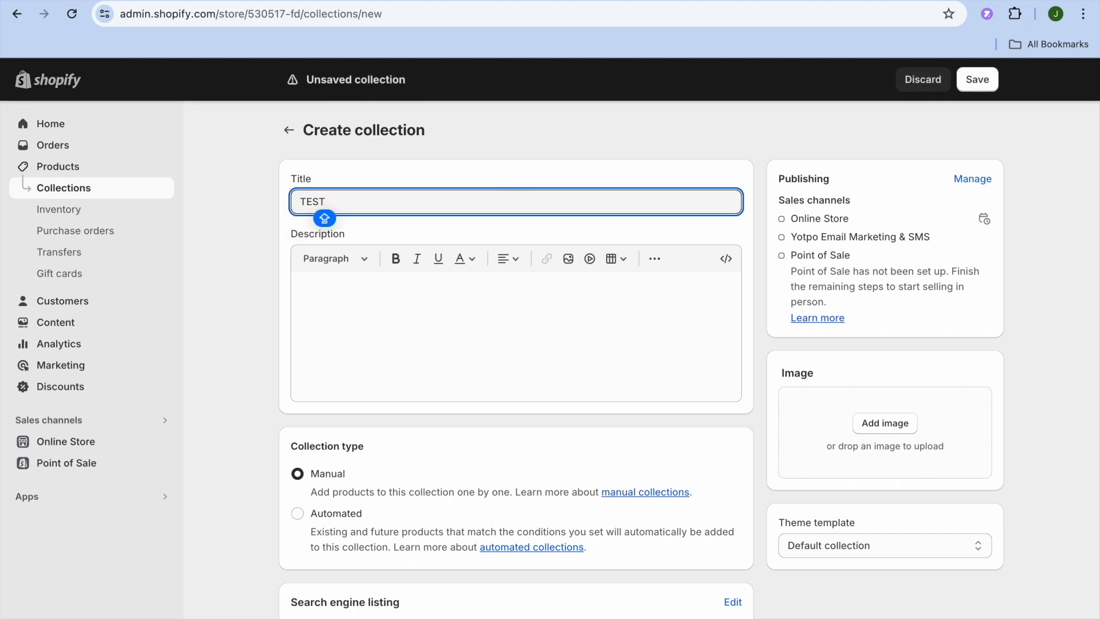
{"action": "scroll", "coordinate": [602, 324], "scroll_direction": "down", "scroll_amount": 2}
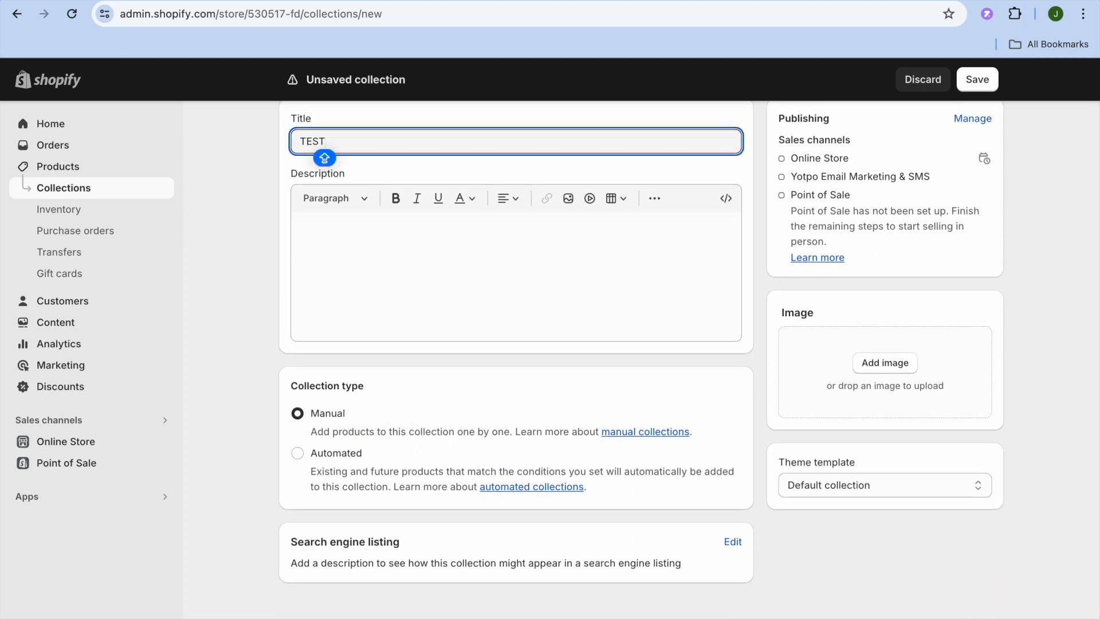
{"action": "left_click", "coordinate": [984, 611]}
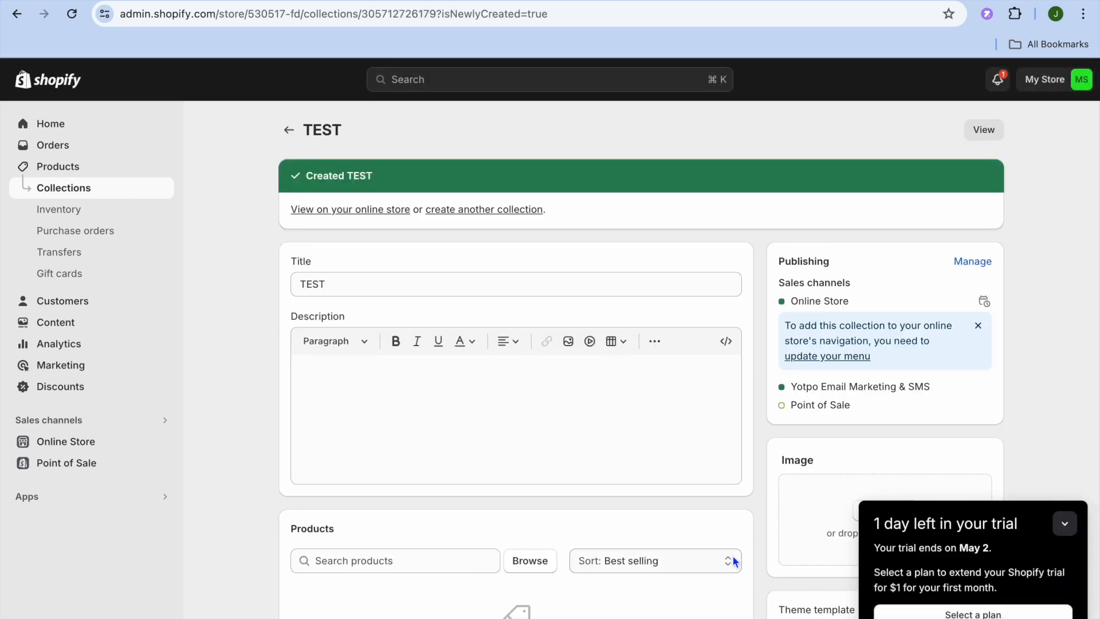
Add PRODUCT B, PRODUCT C, PRODUCT D and TEST PRODUCT to the TEST collection.
{"action": "scroll", "coordinate": [734, 560], "scroll_direction": "down", "scroll_amount": 4}
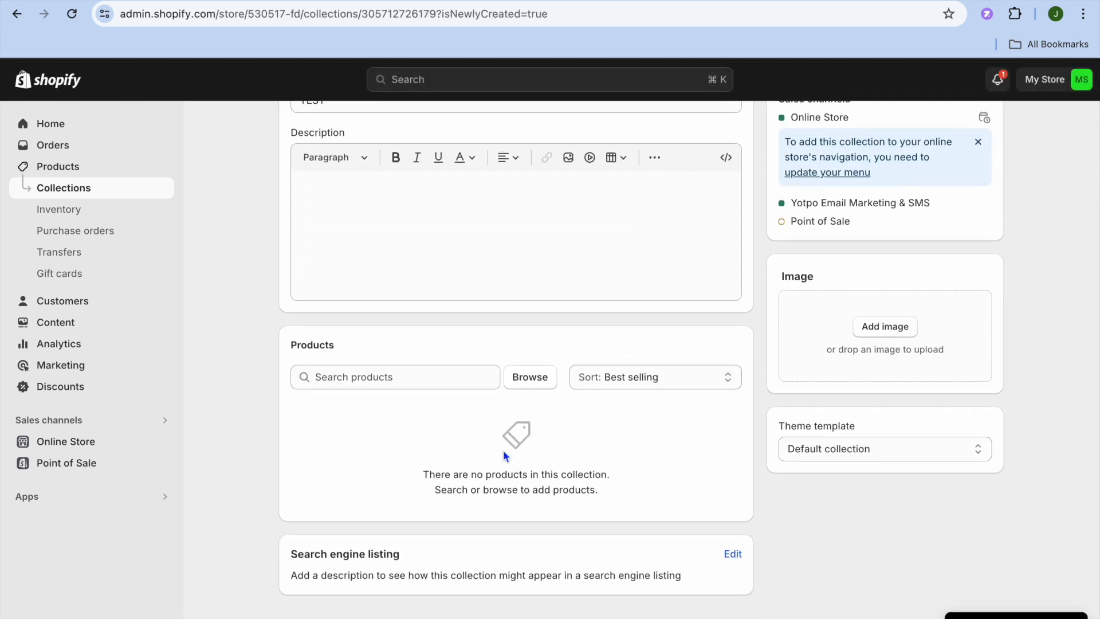
{"action": "left_click", "coordinate": [385, 372]}
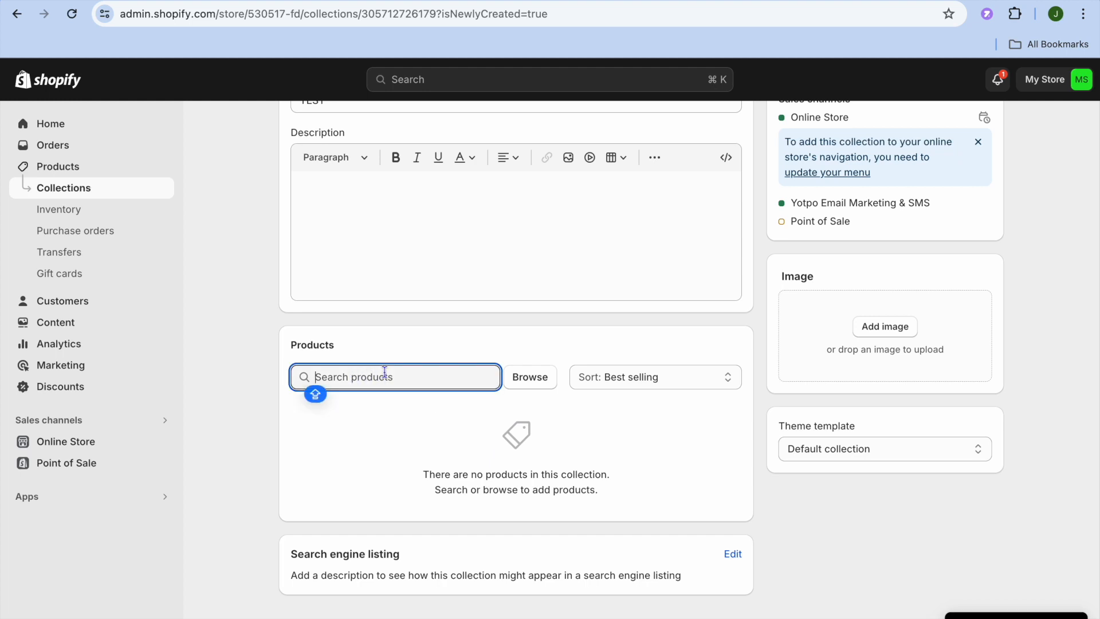
{"action": "left_click", "coordinate": [538, 385]}
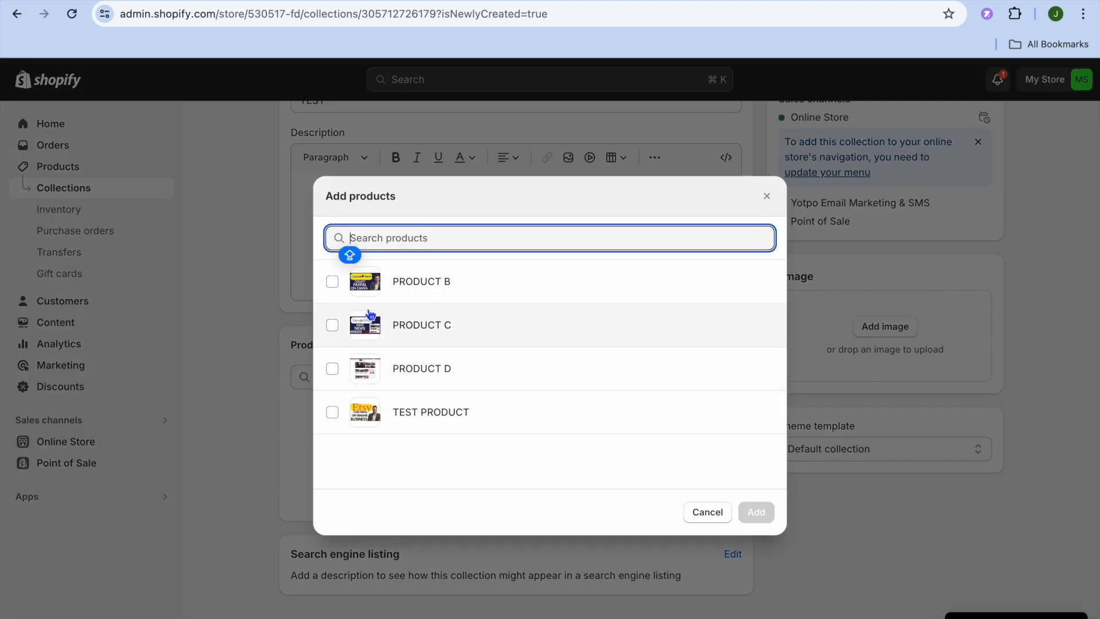
{"action": "left_click", "coordinate": [333, 282]}
{"action": "left_click", "coordinate": [332, 328]}
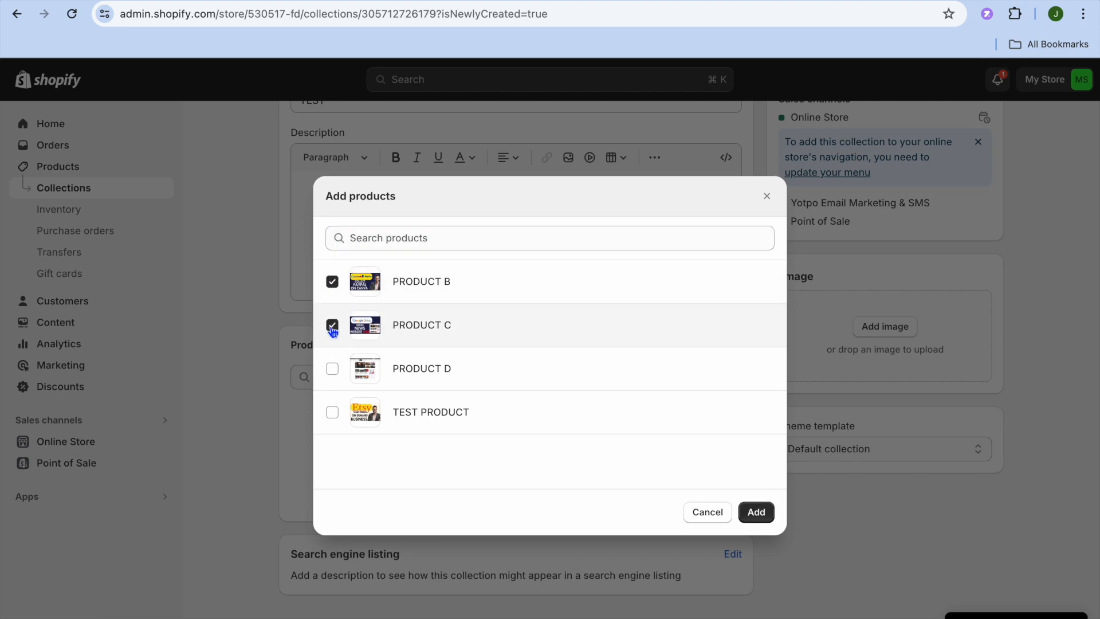
{"action": "left_click", "coordinate": [333, 369]}
{"action": "left_click", "coordinate": [333, 412]}
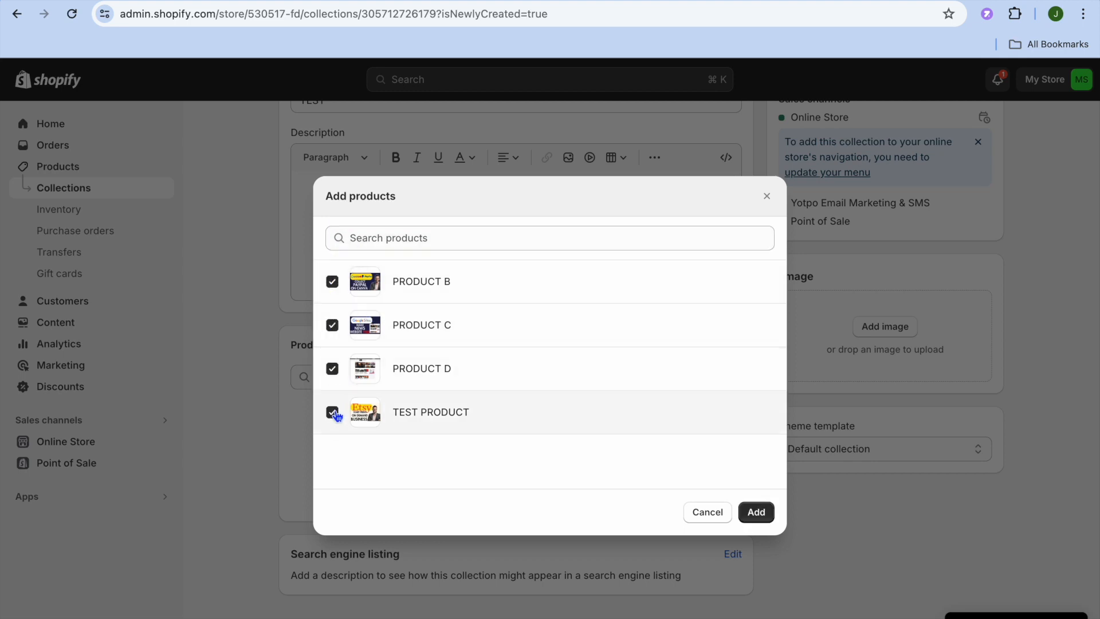
{"action": "left_click", "coordinate": [757, 513]}
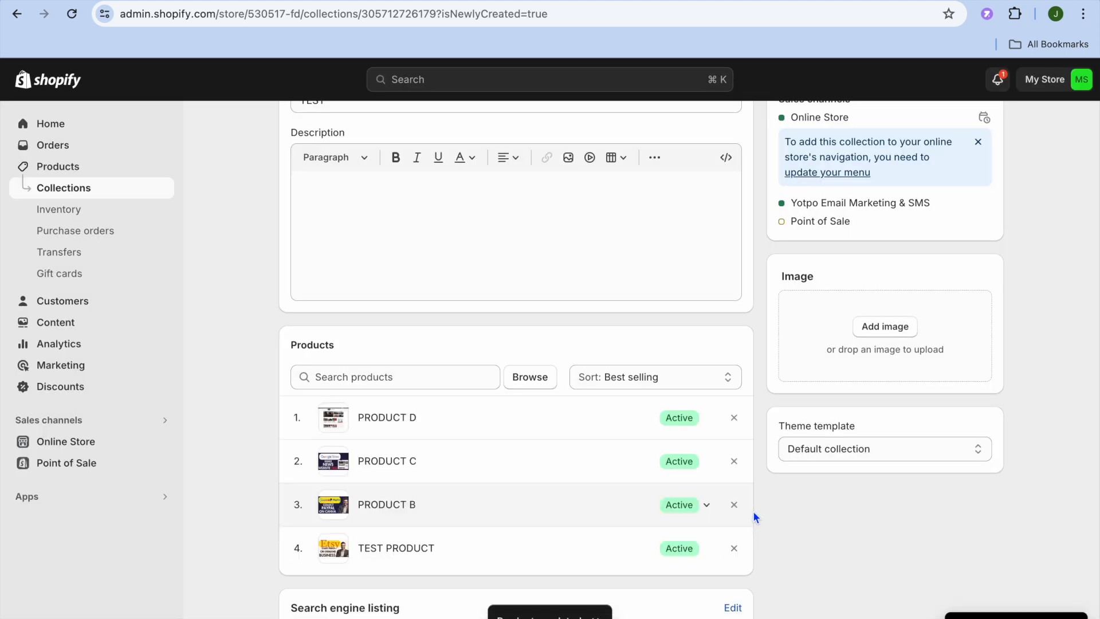
Set the collection's product sorting to Manually and move TEST PRODUCT to the first place.
{"action": "scroll", "coordinate": [755, 514], "scroll_direction": "down", "scroll_amount": 1}
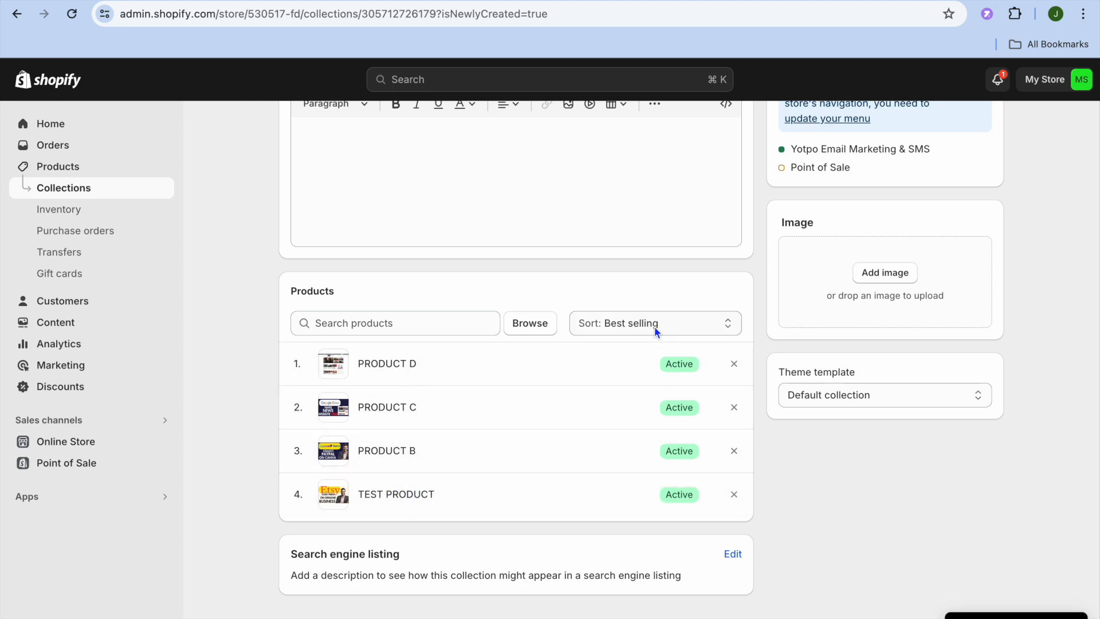
{"action": "left_click", "coordinate": [704, 328]}
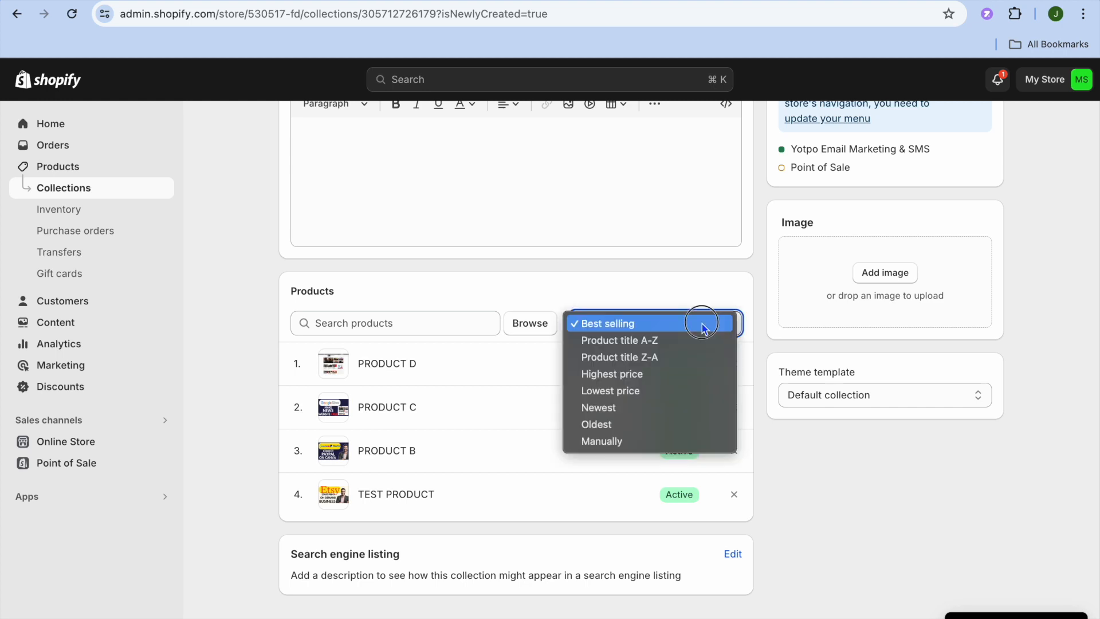
{"action": "left_click", "coordinate": [652, 442]}
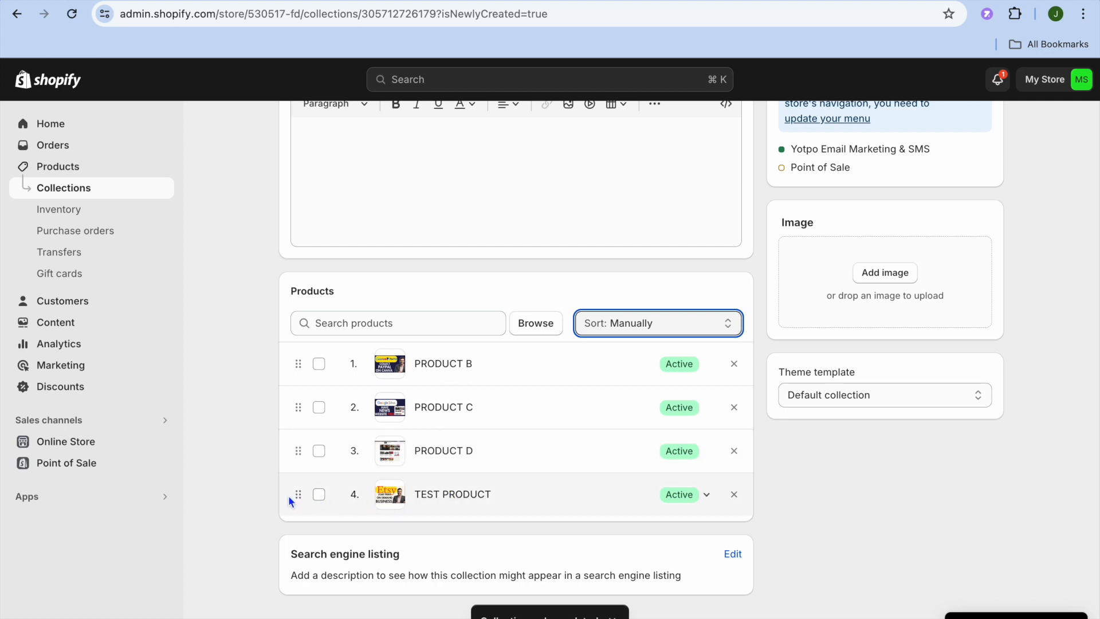
{"action": "left_click_drag", "start_coordinate": [298, 497], "coordinate": [294, 373]}
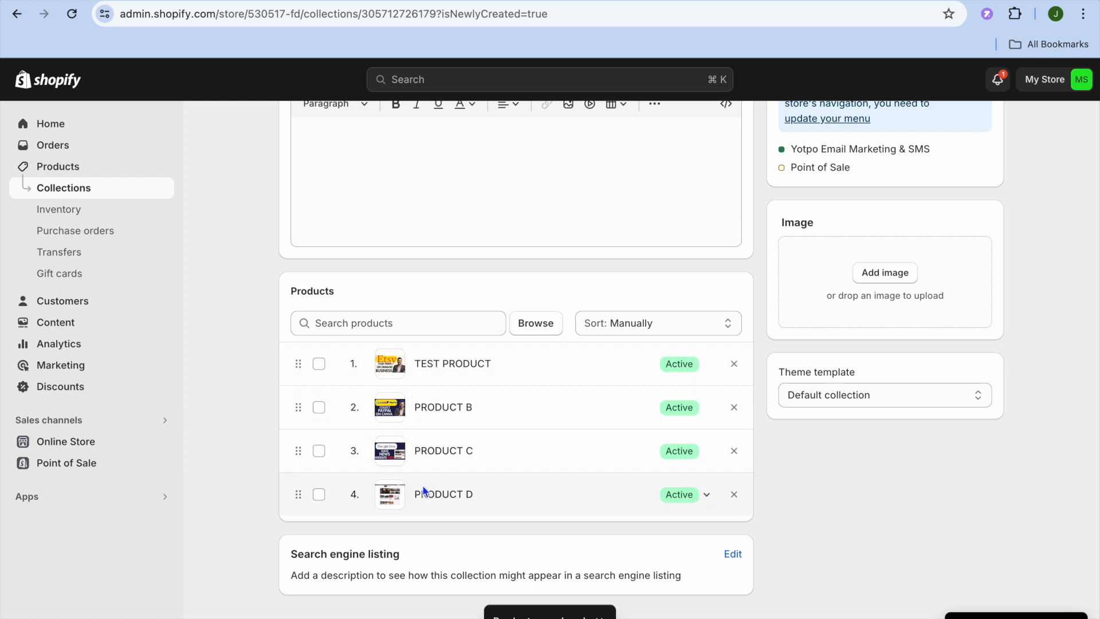
Open the Dawn theme of the online store for customization and show the home page's Featured collection section settings.
{"action": "scroll", "coordinate": [424, 490], "scroll_direction": "up", "scroll_amount": 5}
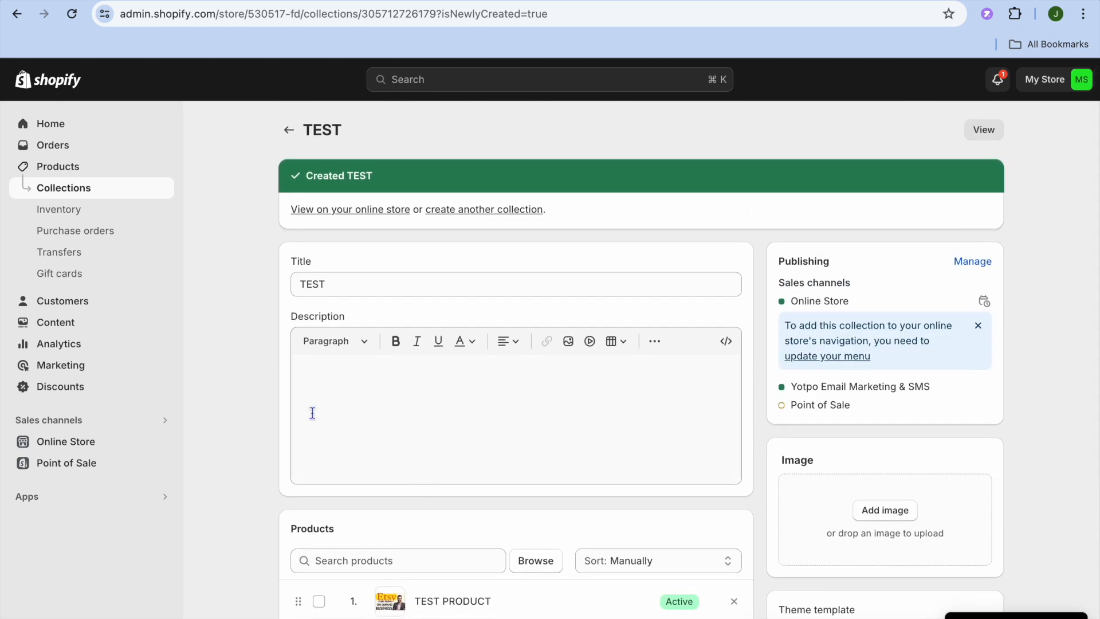
{"action": "left_click", "coordinate": [89, 445]}
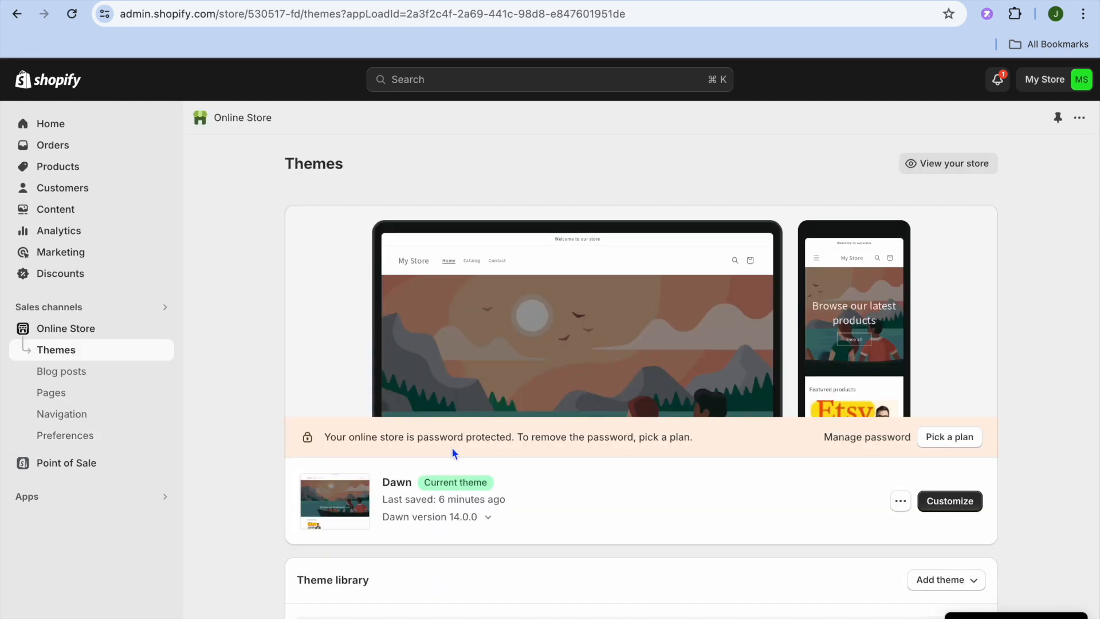
{"action": "left_click", "coordinate": [950, 512]}
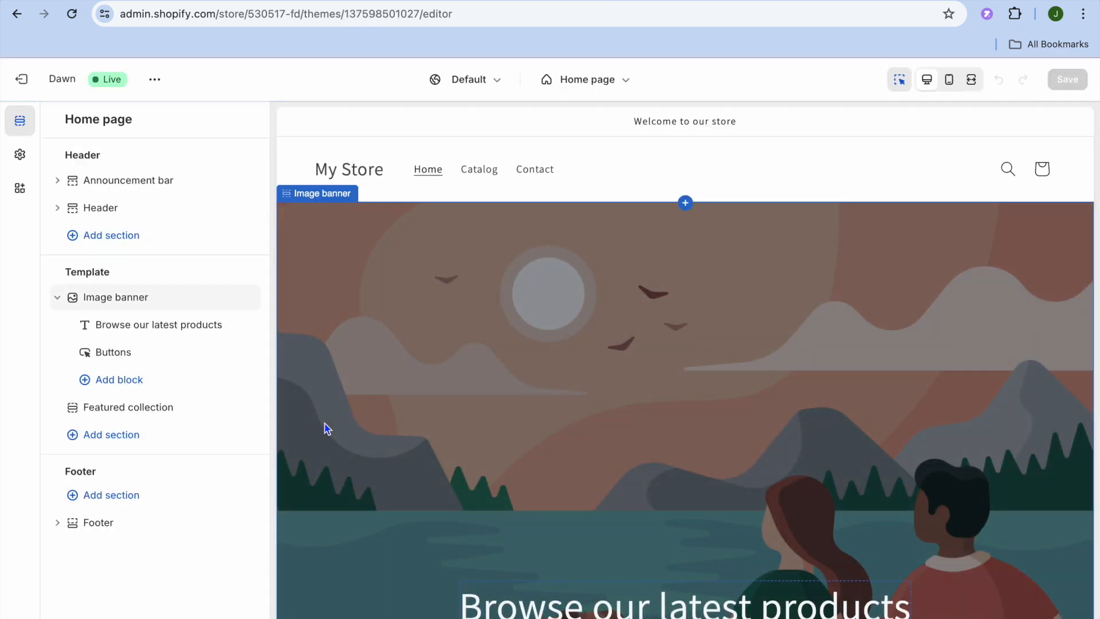
{"action": "mouse_move", "coordinate": [246, 413]}
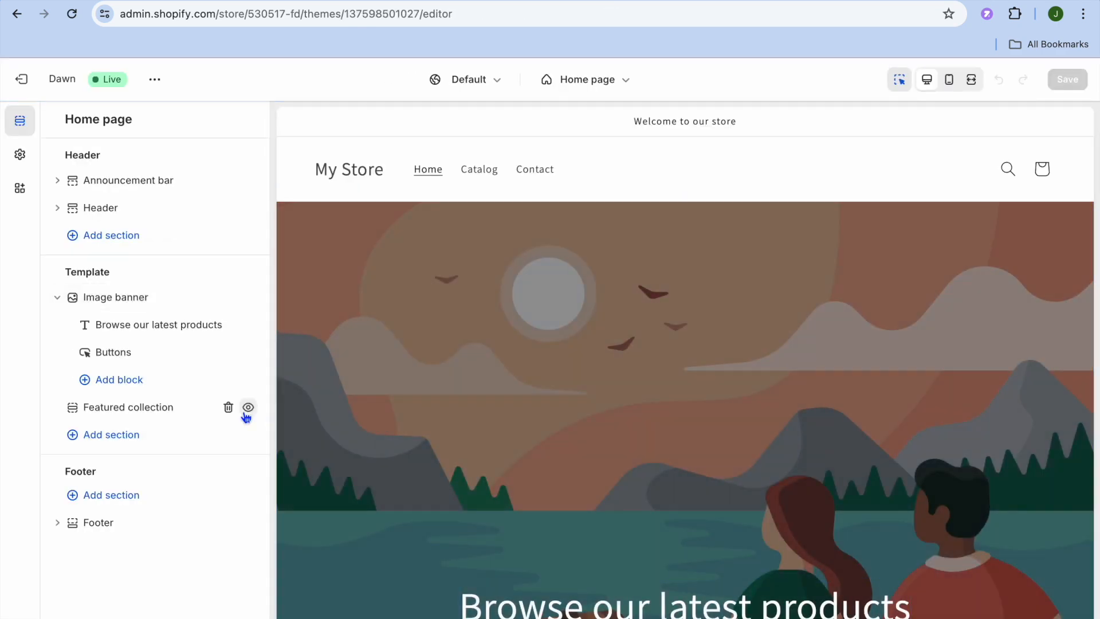
{"action": "left_click", "coordinate": [138, 408]}
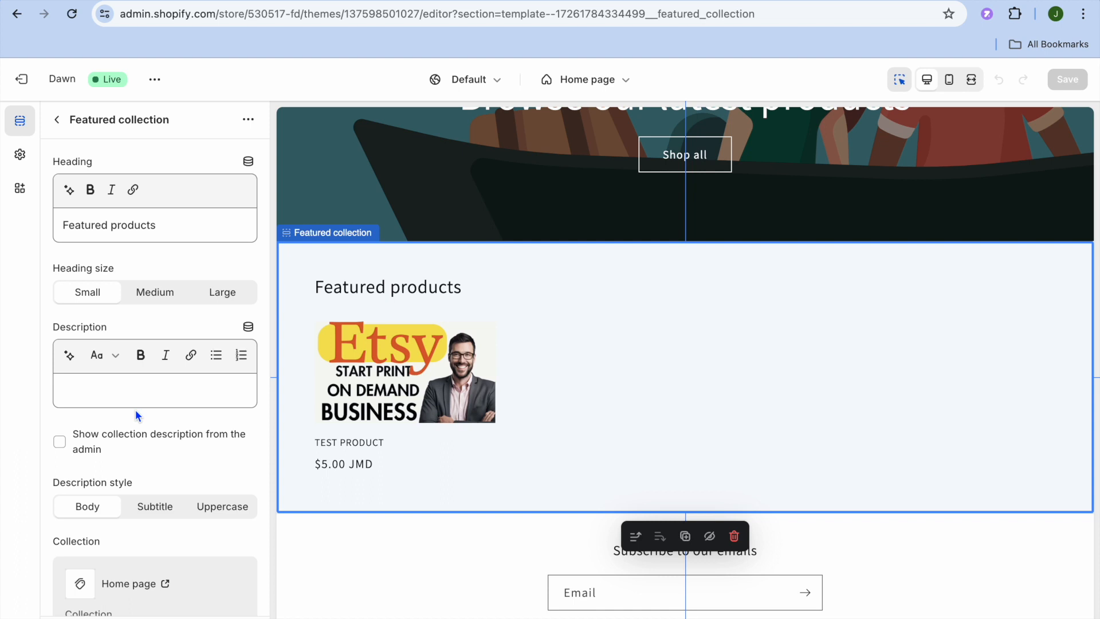
Change the collection shown in the Featured collection section to TEST.
{"action": "left_click", "coordinate": [168, 227]}
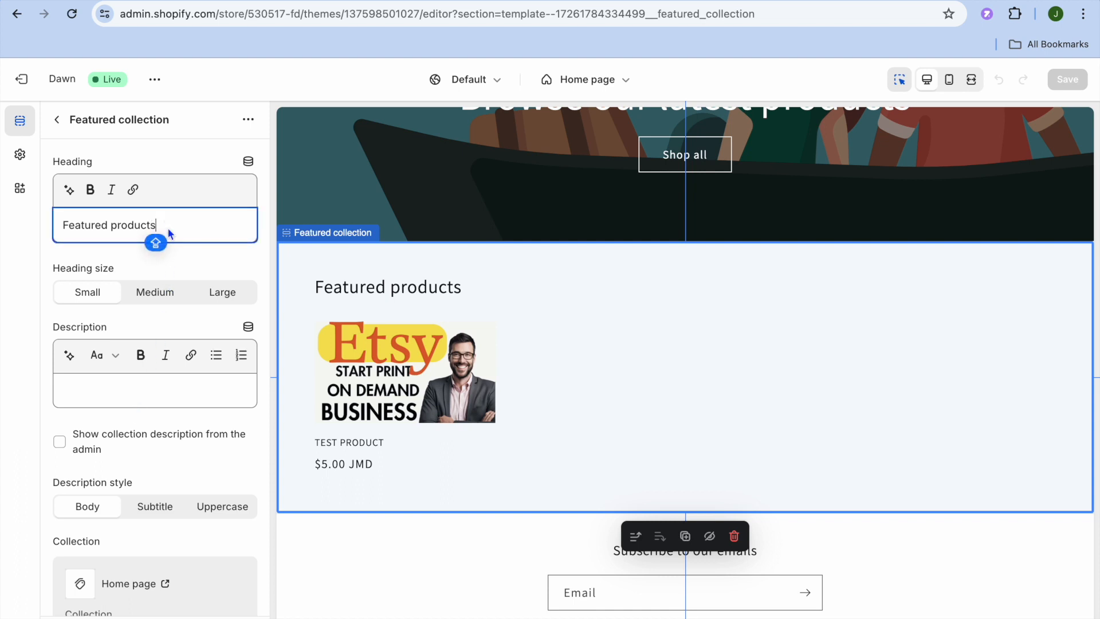
{"action": "scroll", "coordinate": [116, 422], "scroll_direction": "down", "scroll_amount": 2}
{"action": "scroll", "coordinate": [118, 427], "scroll_direction": "down", "scroll_amount": 3}
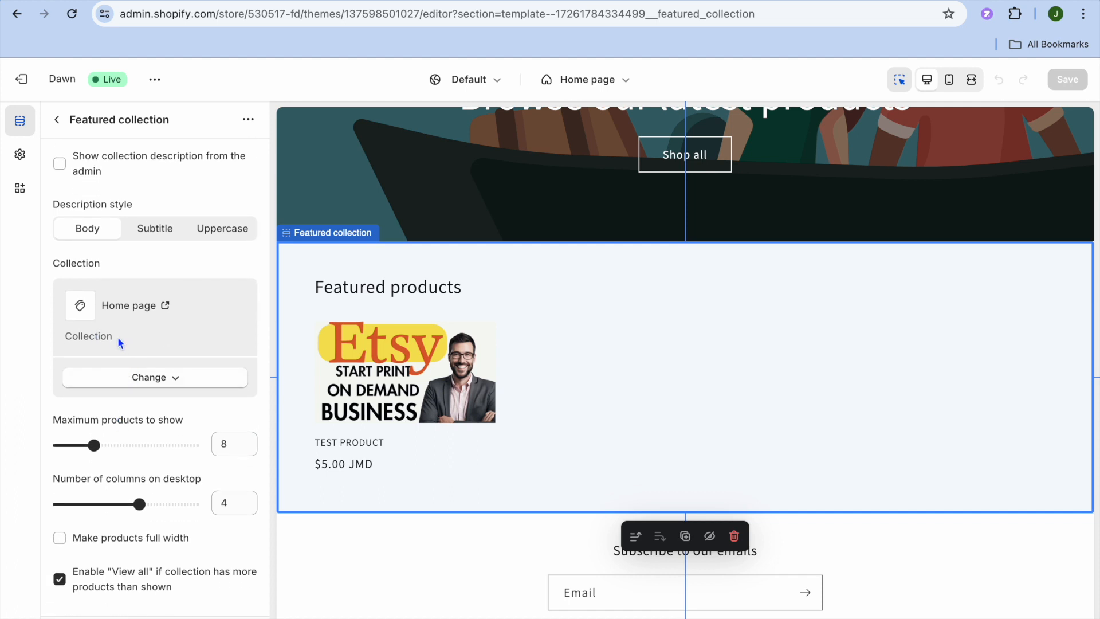
{"action": "left_click", "coordinate": [143, 381]}
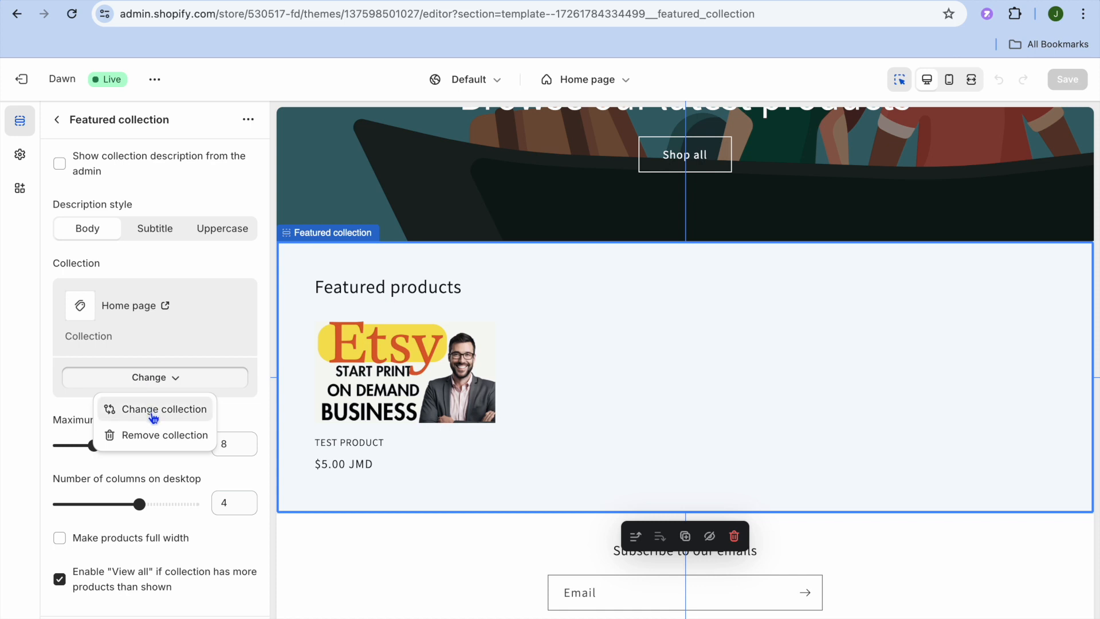
{"action": "left_click", "coordinate": [153, 414]}
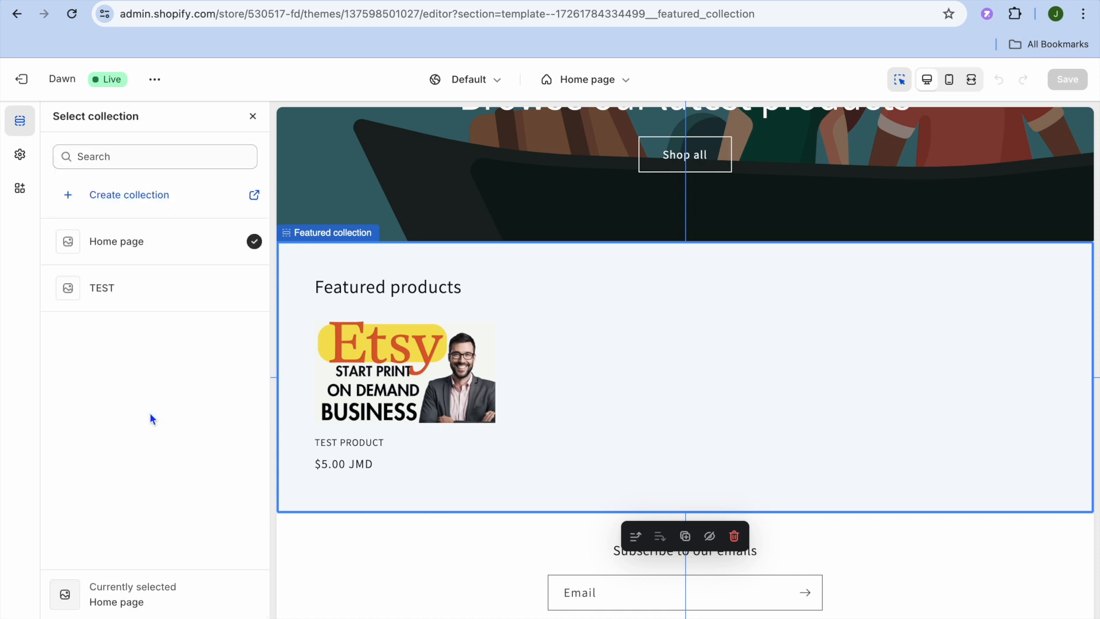
{"action": "left_click", "coordinate": [229, 290]}
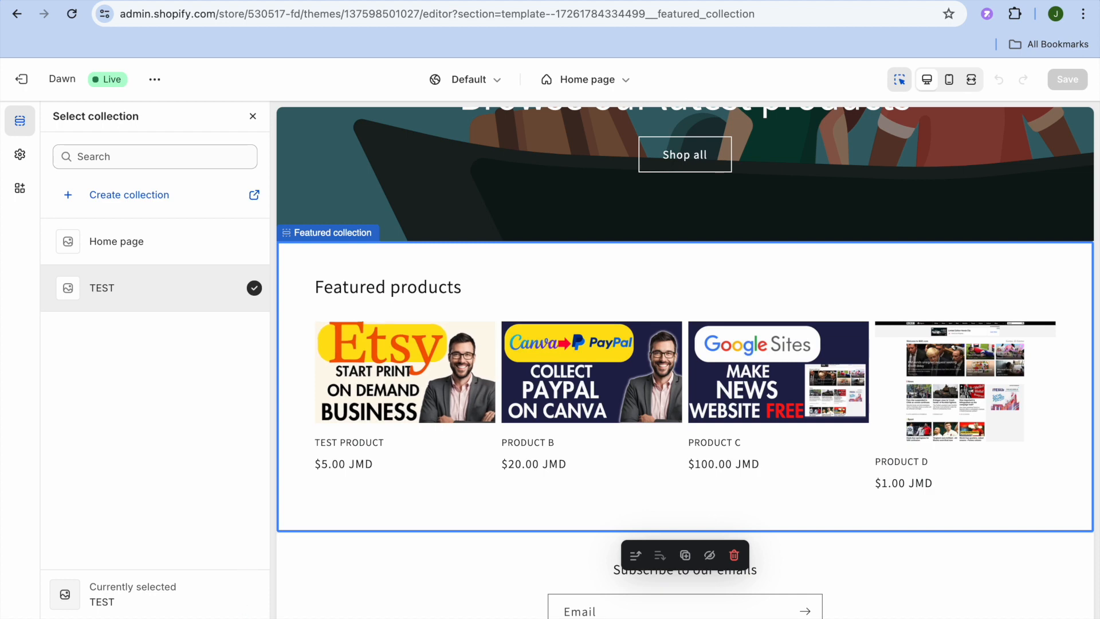
{"action": "left_click", "coordinate": [155, 288]}
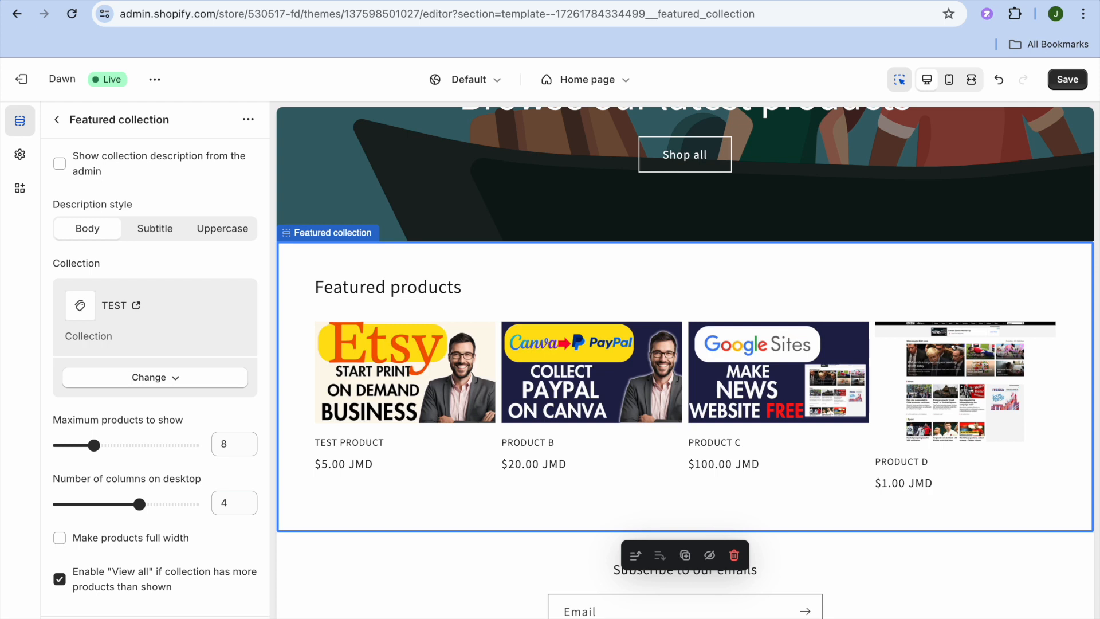
Review the section's product display settings and save the home page changes to the theme.
{"action": "scroll", "coordinate": [193, 566], "scroll_direction": "down", "scroll_amount": 1}
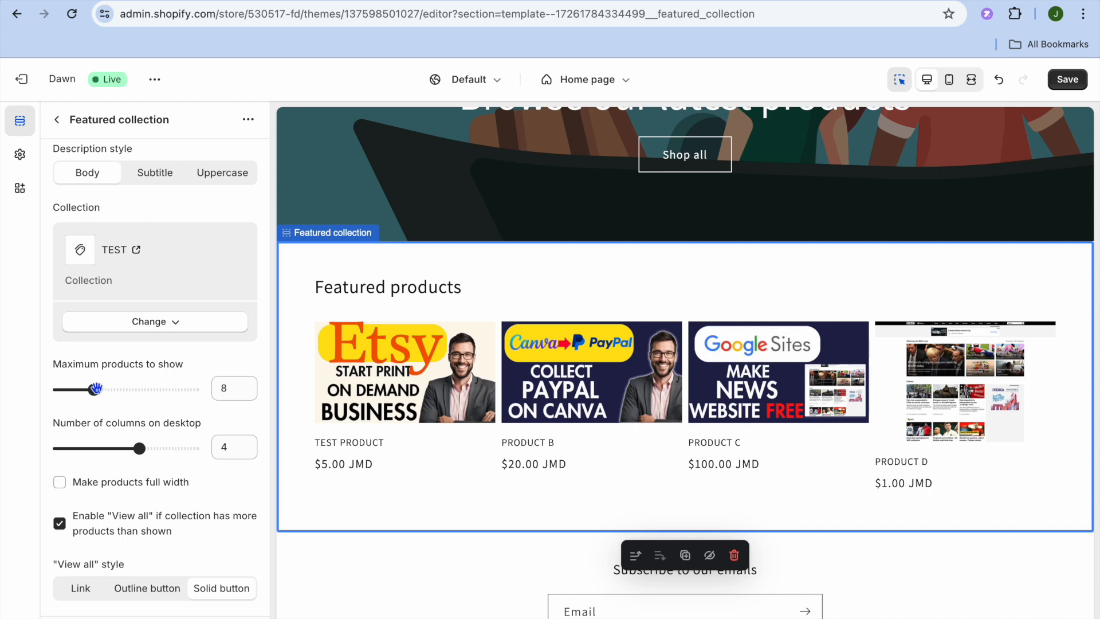
{"action": "mouse_move", "coordinate": [94, 390]}
{"action": "left_mouse_down"}
{"action": "mouse_move", "coordinate": [58, 390]}
{"action": "mouse_move", "coordinate": [94, 391]}
{"action": "left_mouse_up"}
{"action": "left_click", "coordinate": [1066, 84]}
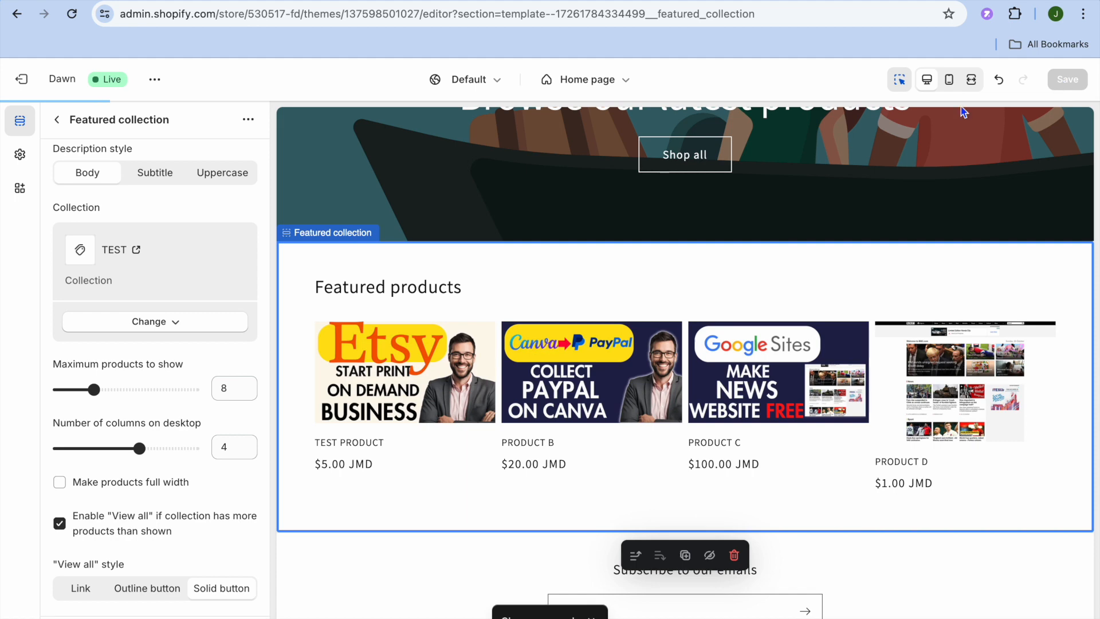